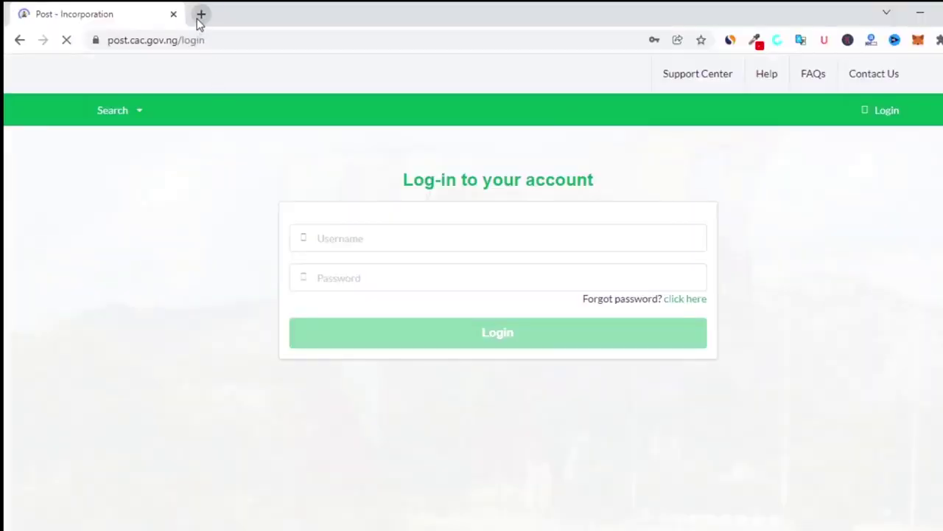
Open a new blank browser tab beside the loading CAC portal tab
left_click(201, 14)
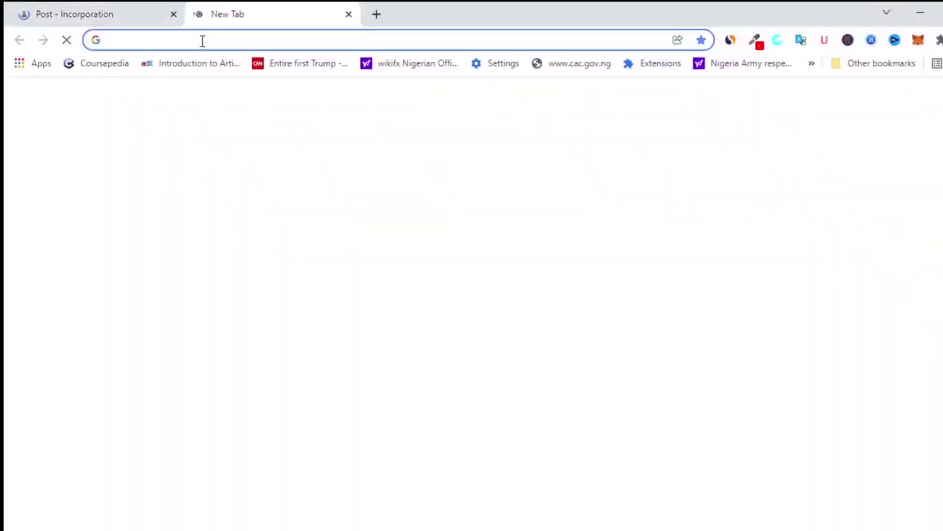
Enter 'SE' in the new tab's address bar so it autocompletes to search.cac.gov.ng
type("SEarch.cac.gov.ng")
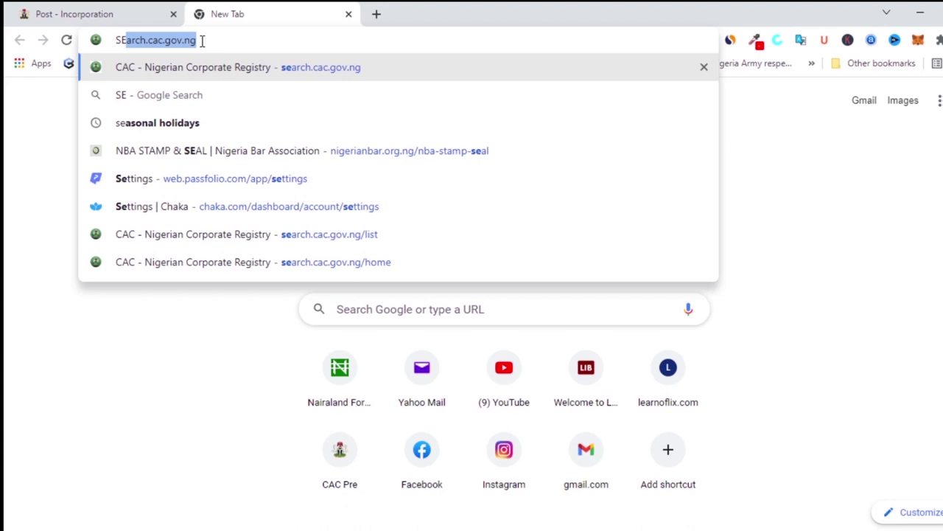
Back on the portal login page, autofill the saved account credentials and log in
left_click(63, 11)
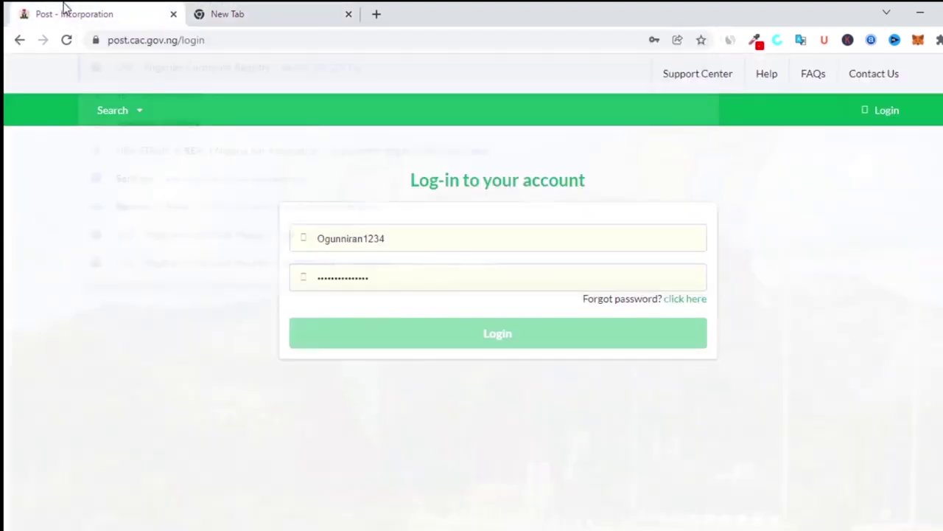
left_click(394, 277)
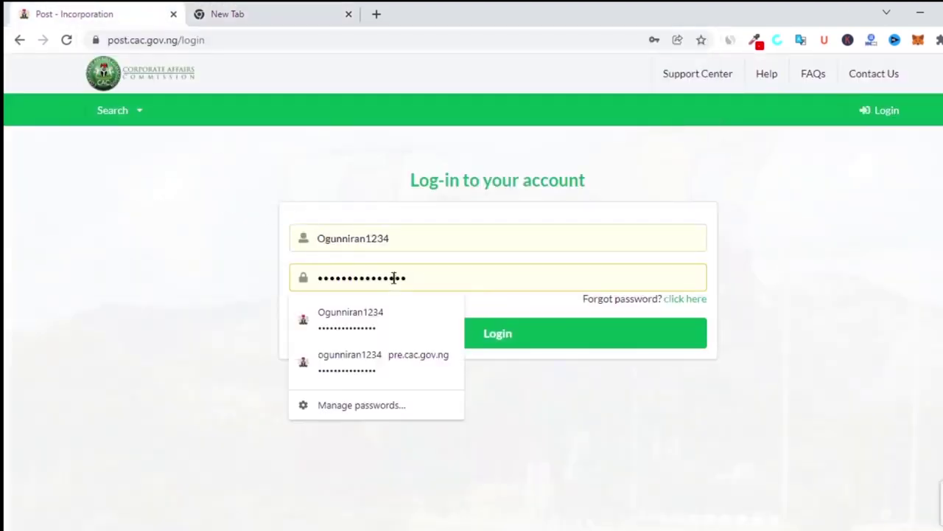
left_click(396, 316)
left_click(455, 346)
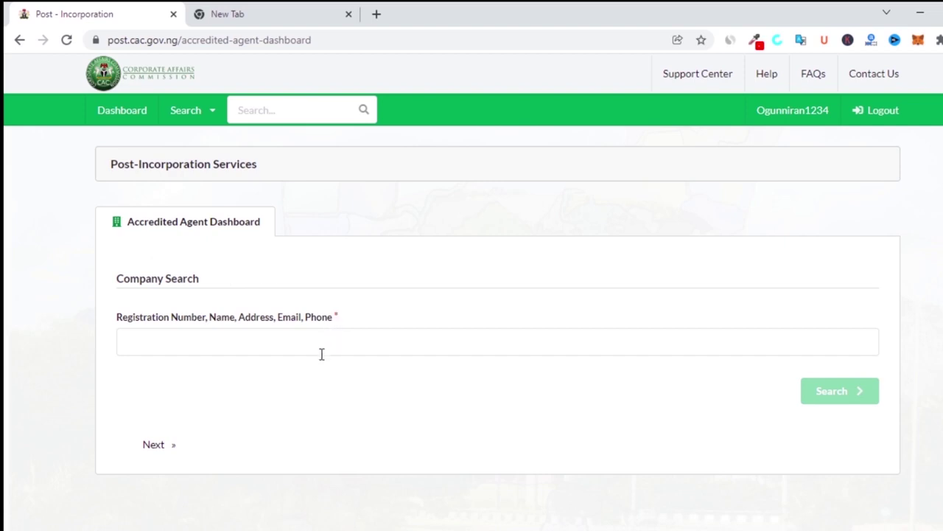
Run a Company Search for 'dicon tech' and scroll to the DICON TECH result
left_click(281, 342)
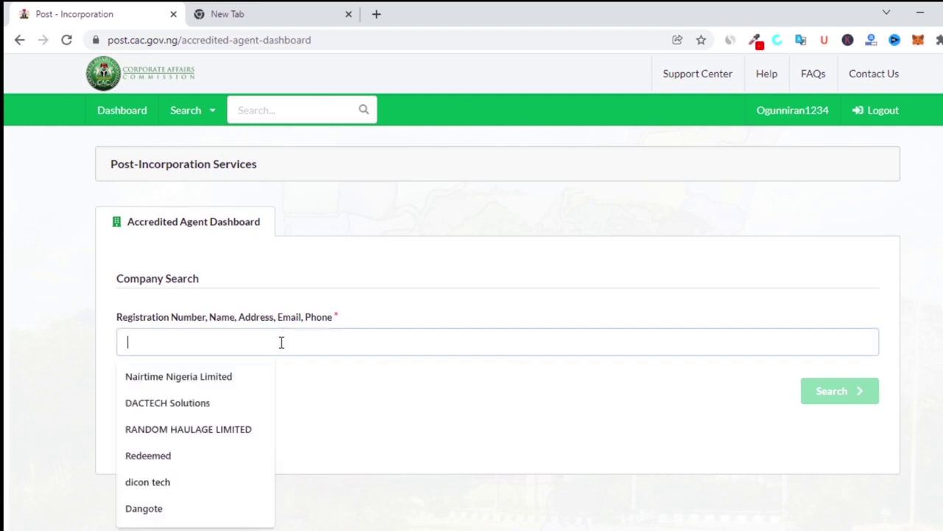
left_click(377, 402)
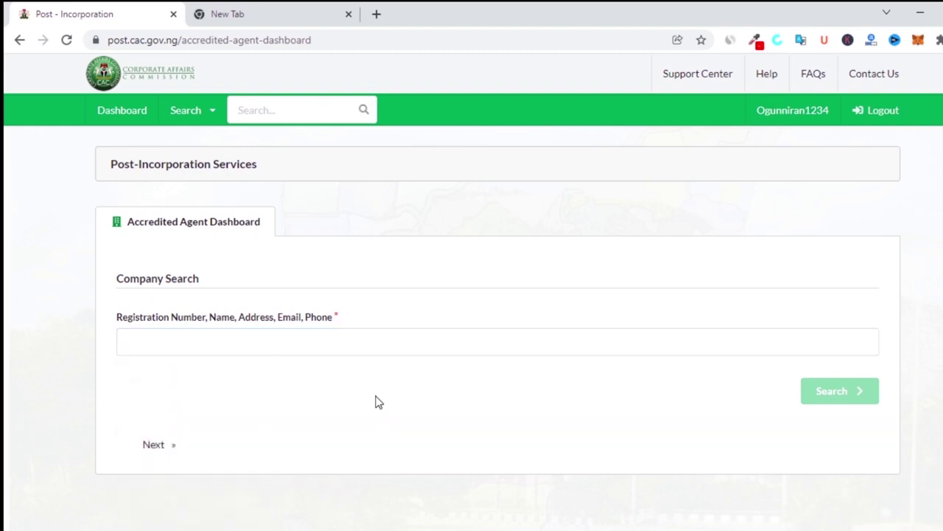
left_click(356, 337)
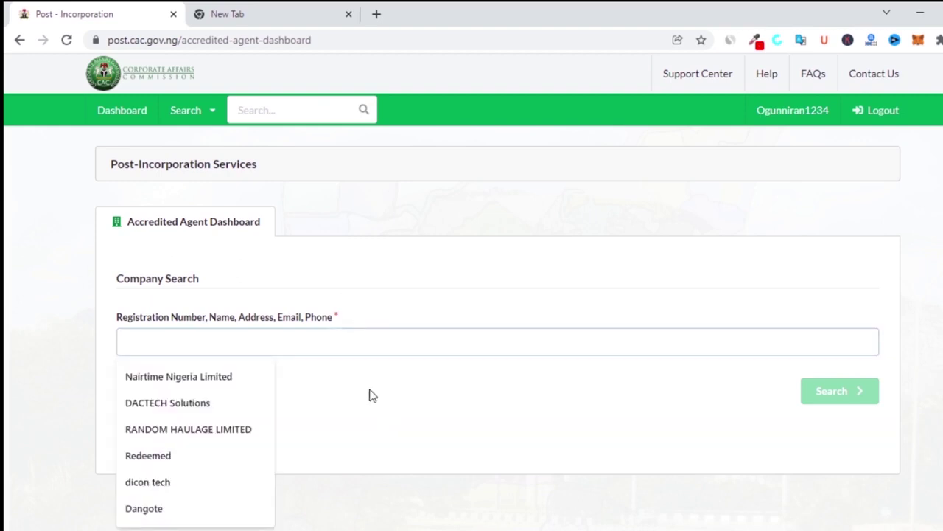
type("Dic")
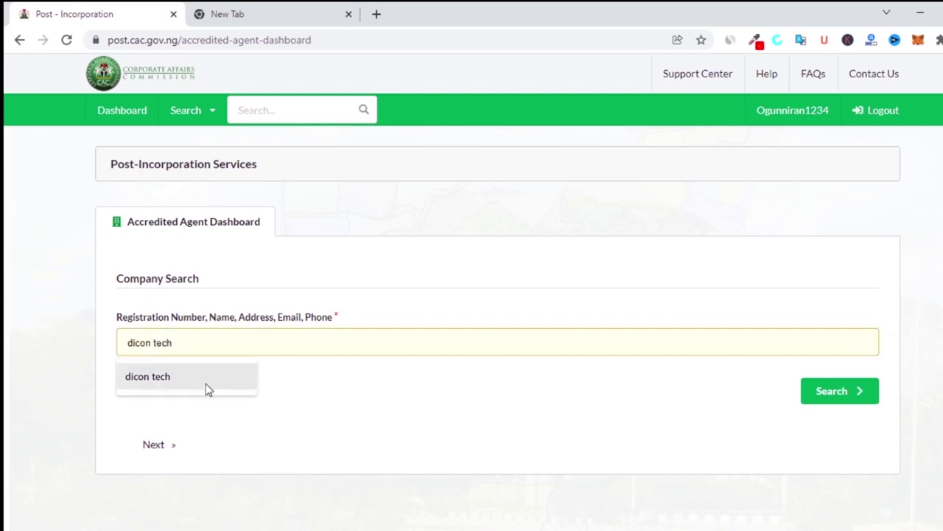
left_click(206, 389)
left_click(838, 398)
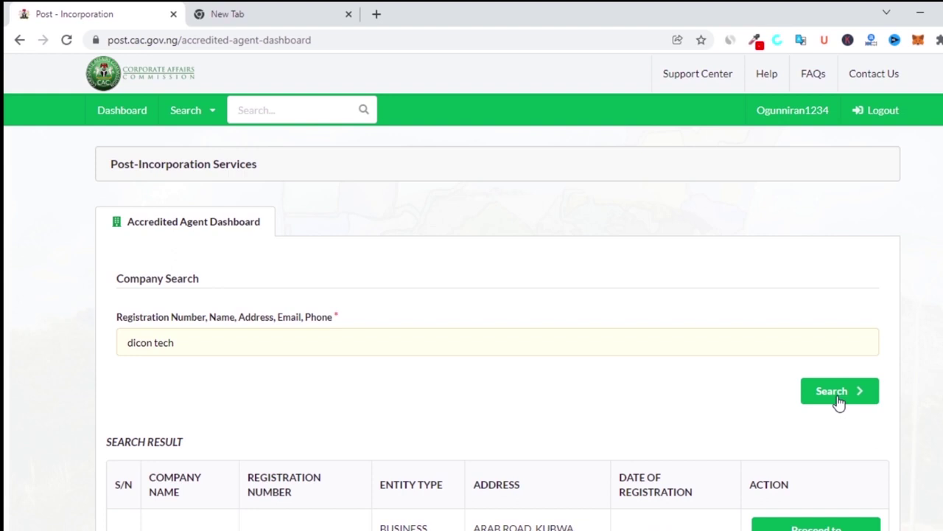
scroll(838, 402, "down", 2)
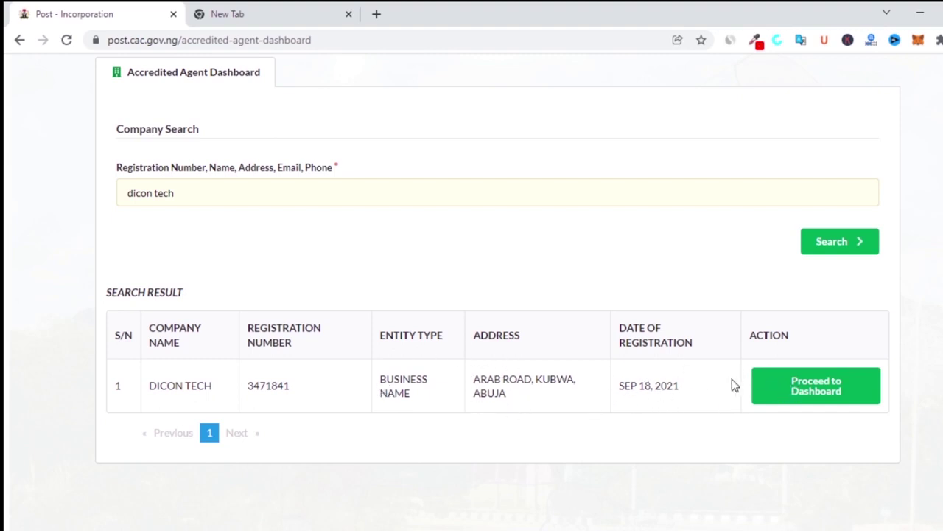
Enter the DICON TECH dashboard and scroll through its sidebar service list
left_click(846, 388)
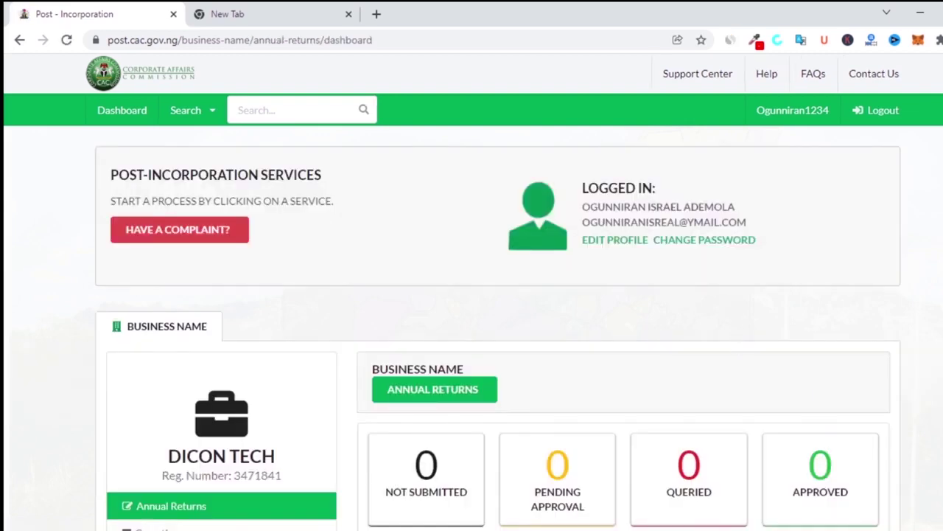
scroll(732, 308, "down", 3)
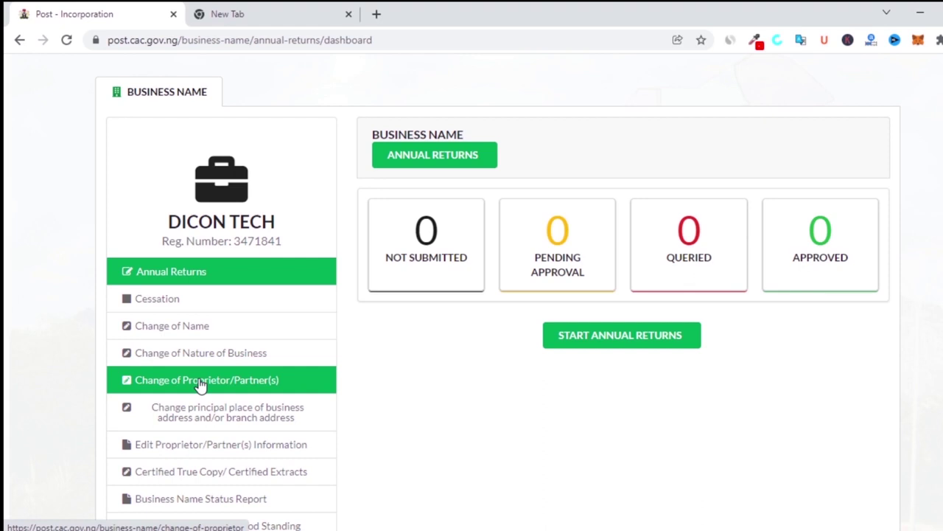
scroll(497, 270, "down", 2)
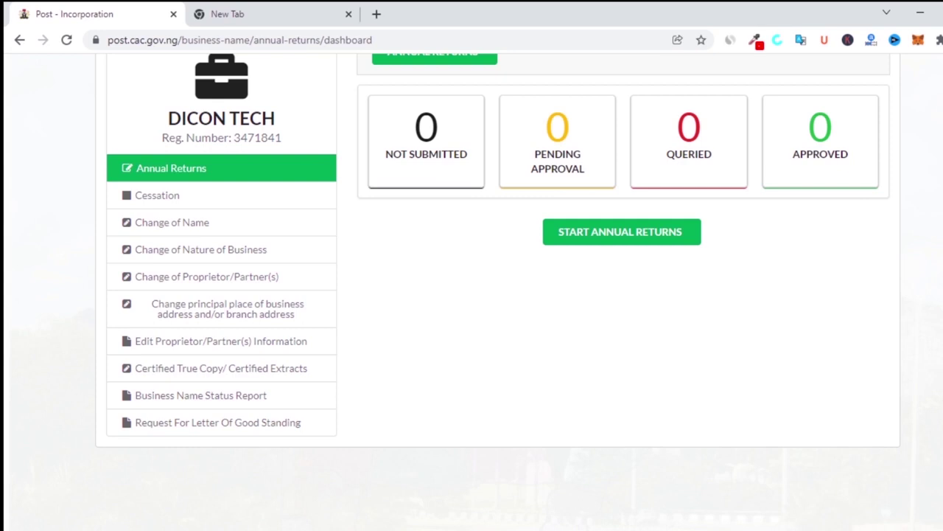
scroll(497, 269, "down", 2)
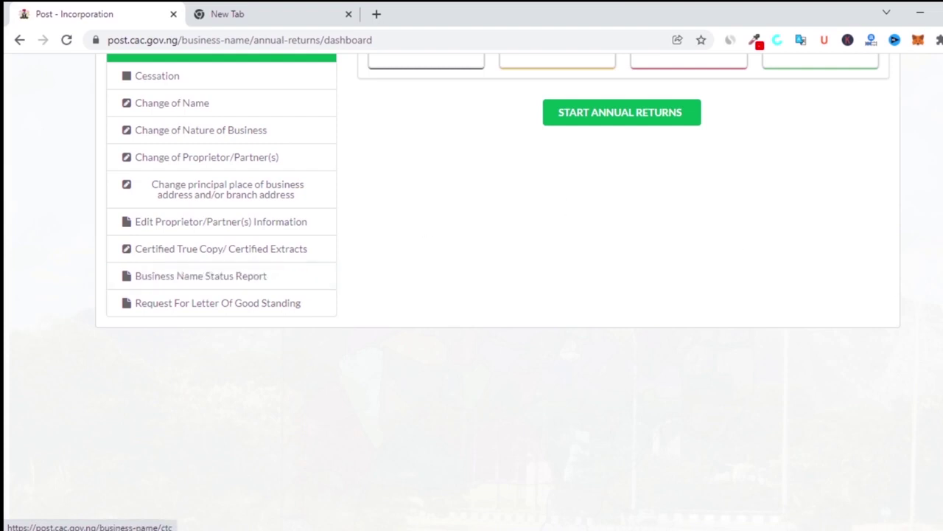
scroll(497, 265, "up", 2)
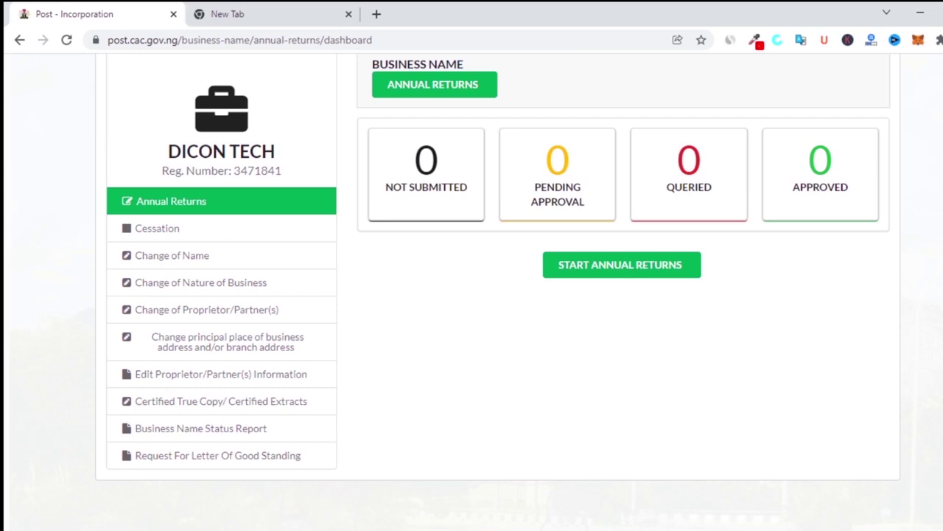
scroll(497, 295, "up", 5)
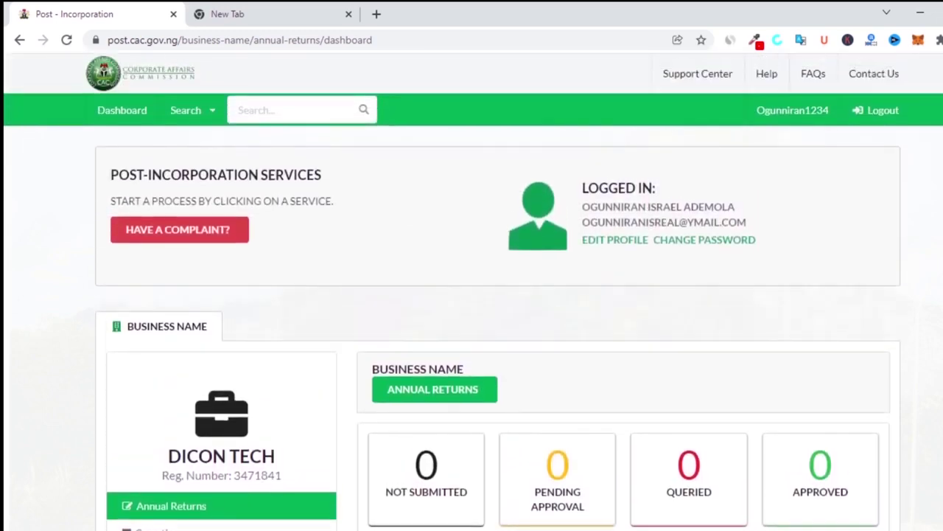
Search 'DANGOTE SUGAR' in the header box and open the first result's dashboard
left_click(253, 109)
type("DA")
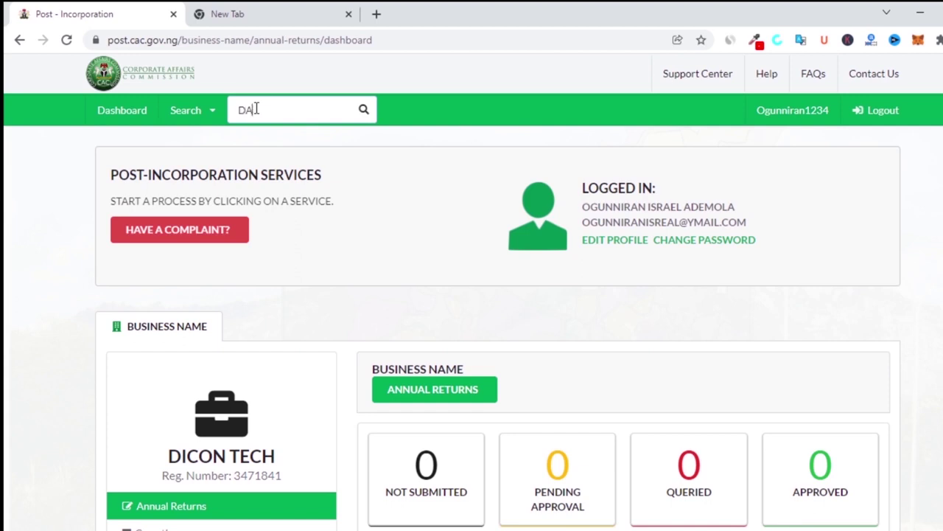
type("NGOTE")
type("SUGAR")
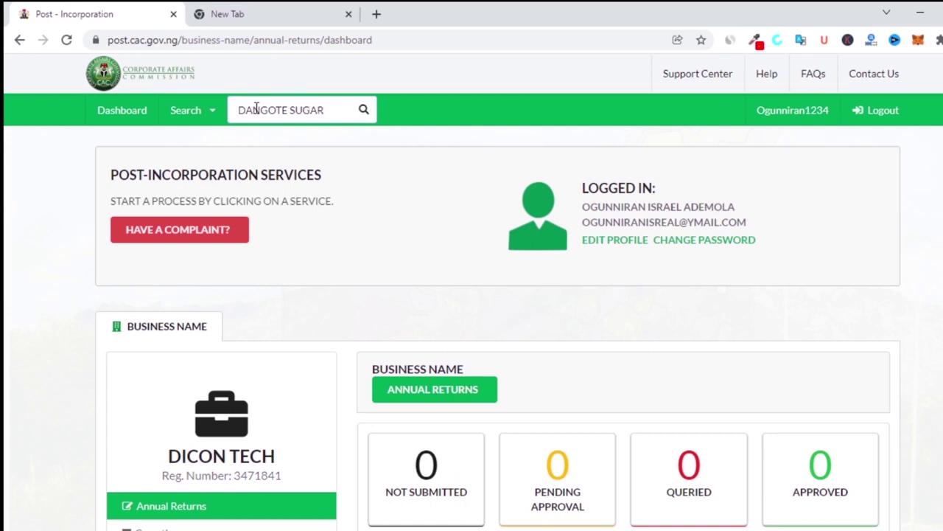
key("Return")
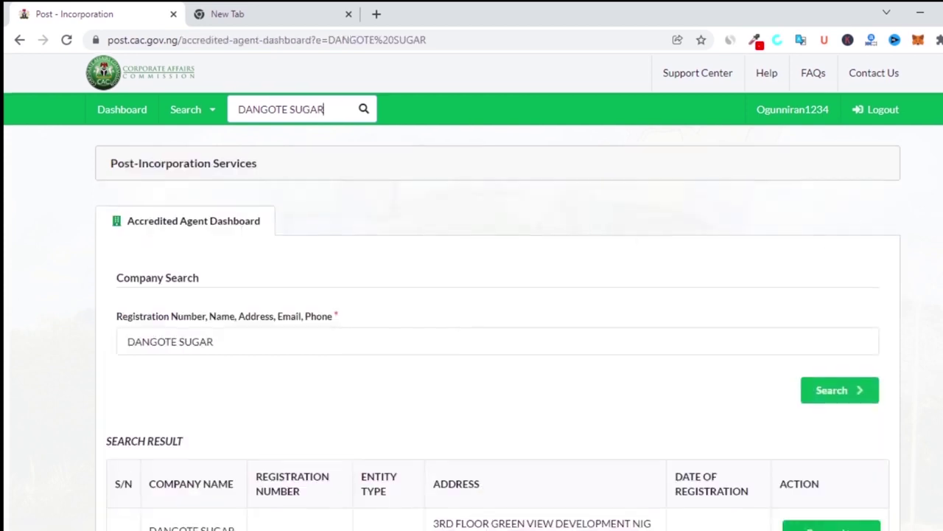
scroll(358, 342, "down", 2)
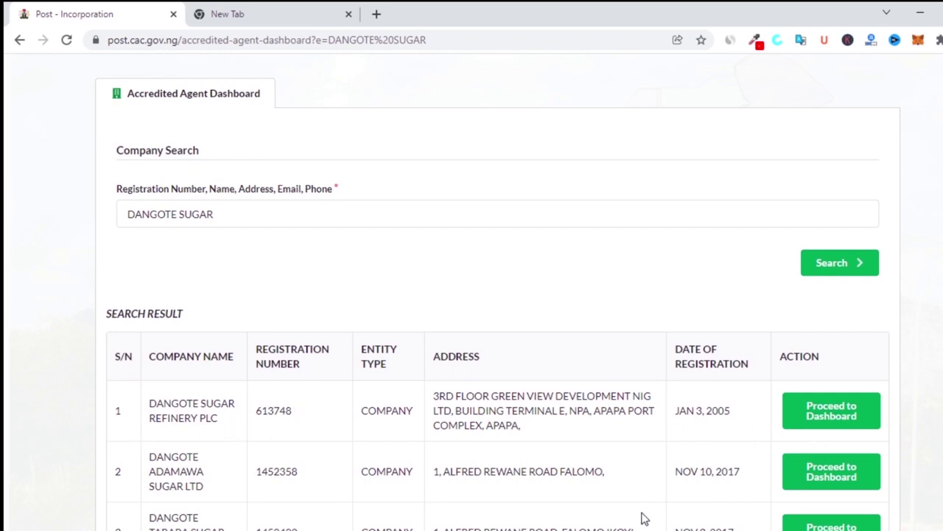
left_click(833, 415)
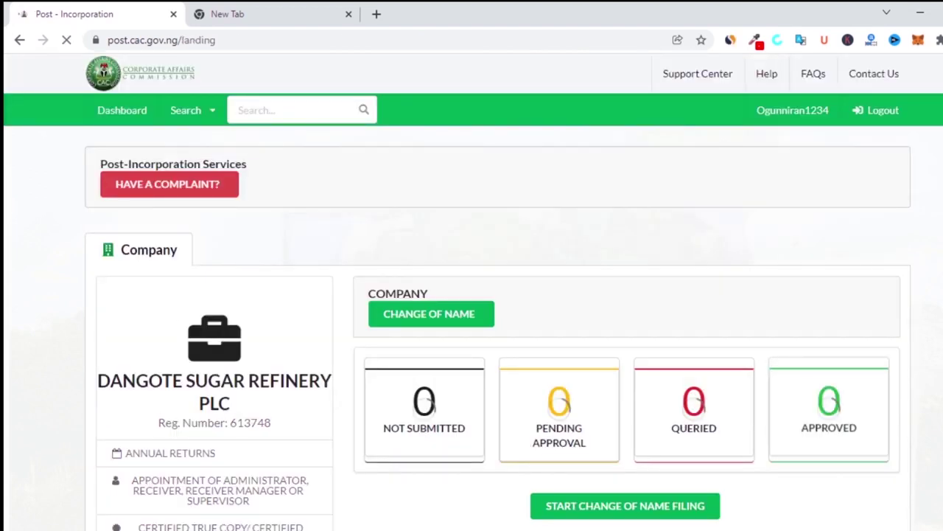
scroll(900, 264, "down", 3)
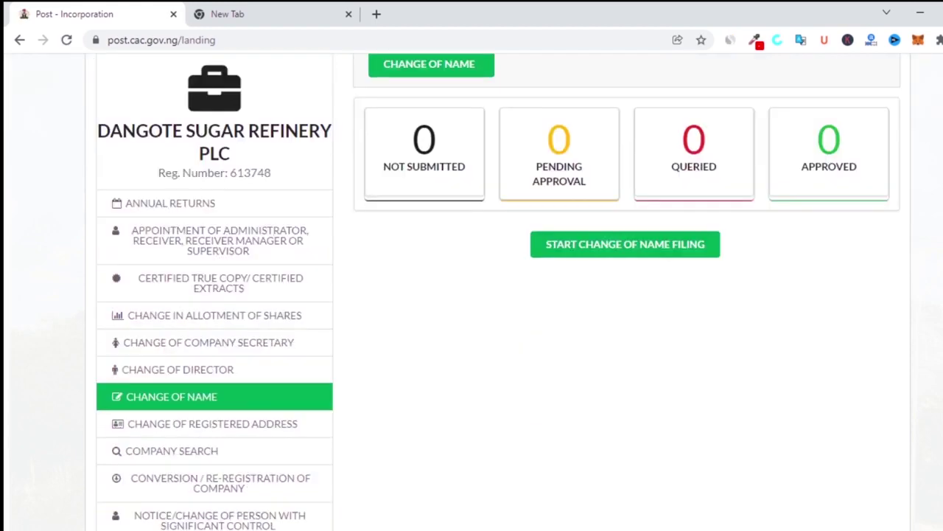
scroll(900, 264, "down", 1)
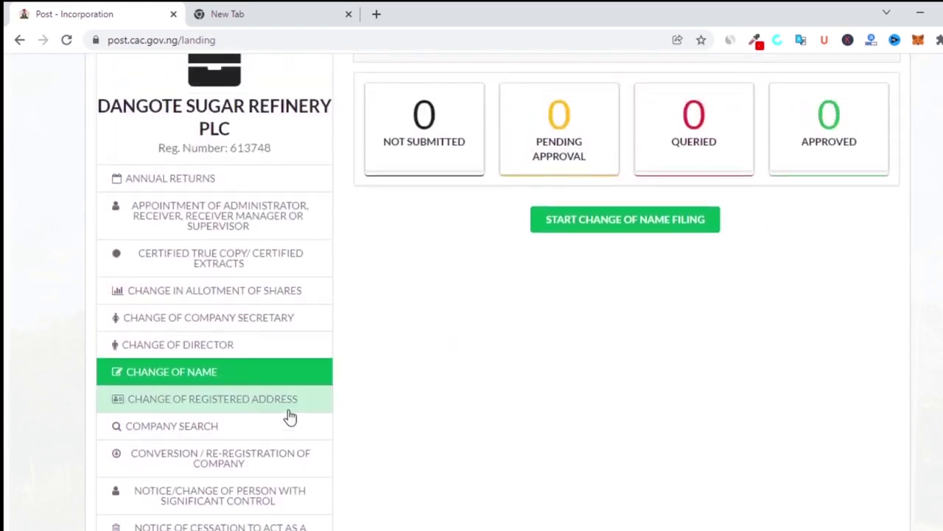
scroll(676, 385, "down", 1)
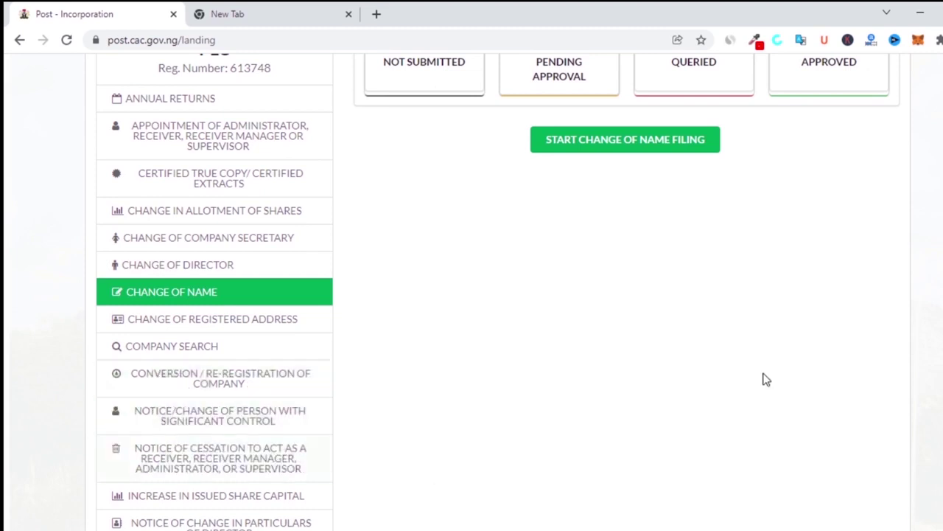
scroll(625, 295, "up", 3)
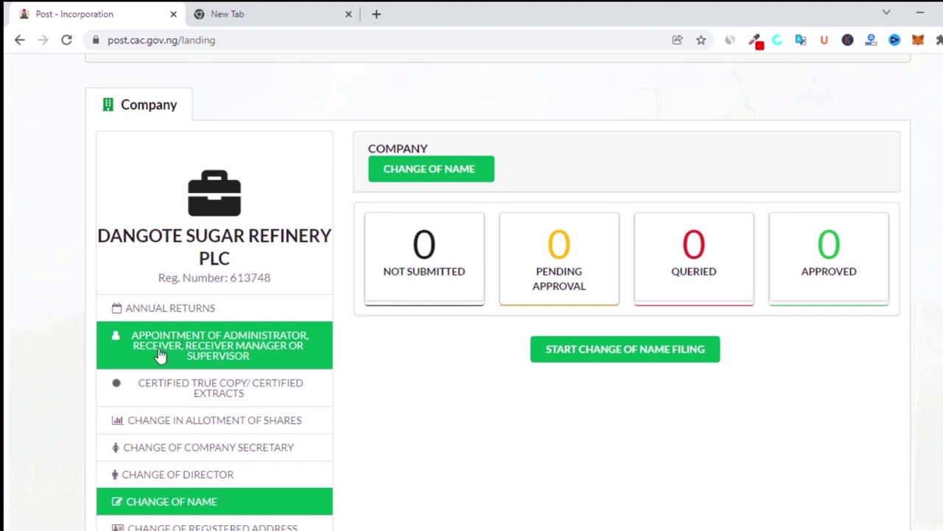
Scroll the left services menu and select 'Change of Registered Address'
scroll(498, 295, "down", 2)
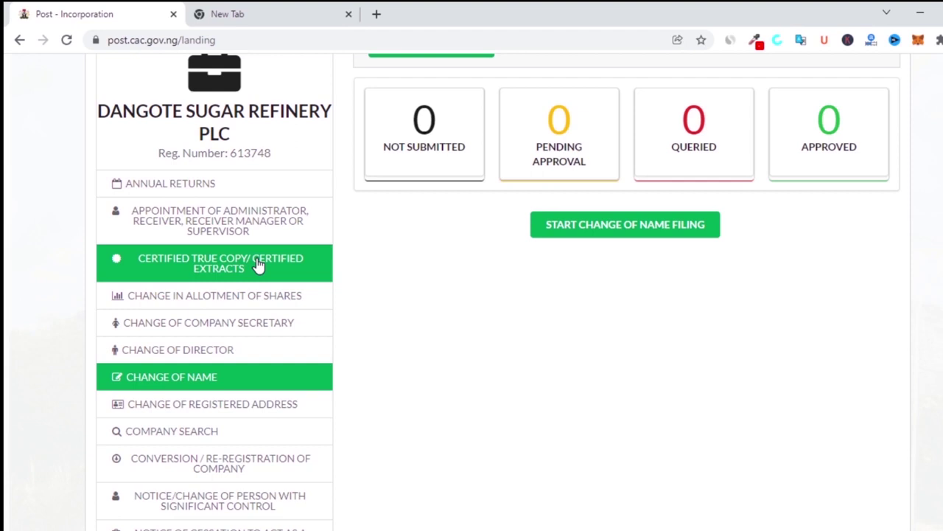
scroll(569, 213, "down", 2)
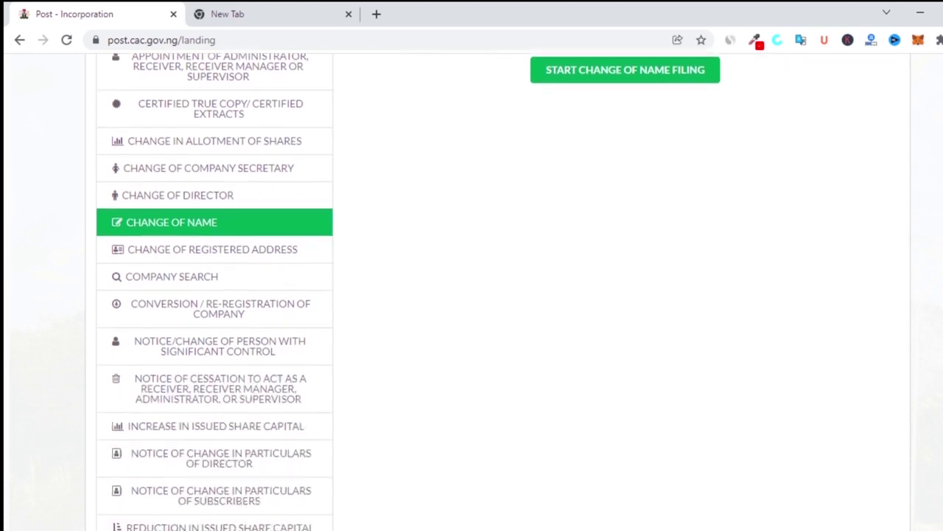
scroll(569, 213, "down", 2)
scroll(569, 213, "down", 2)
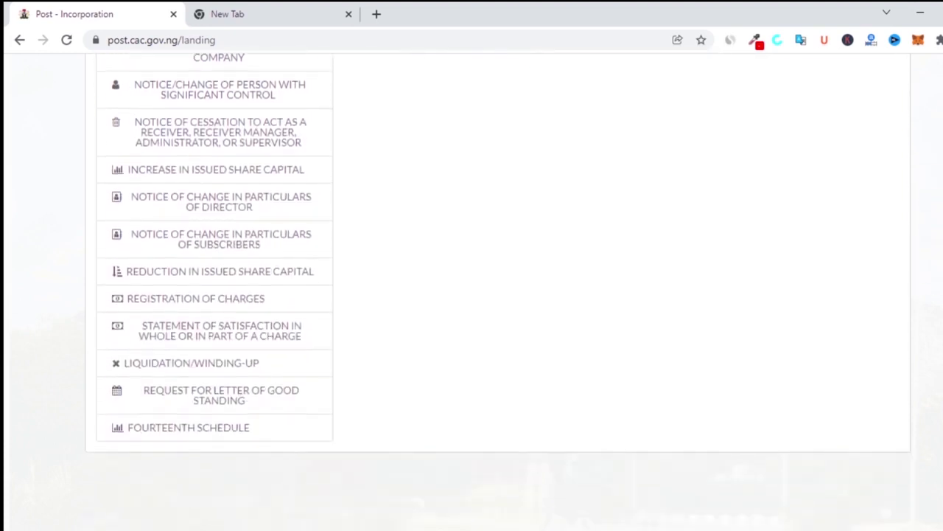
scroll(569, 213, "up", 3)
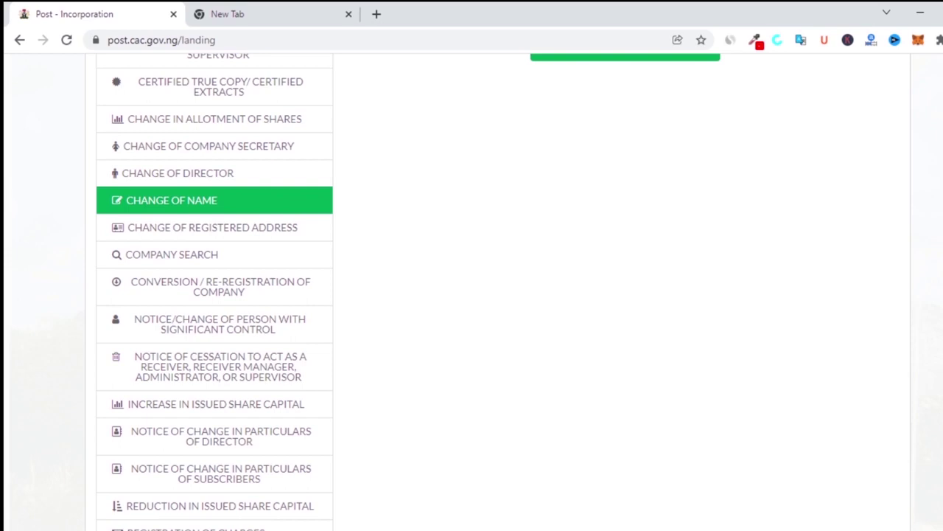
scroll(838, 246, "up", 1)
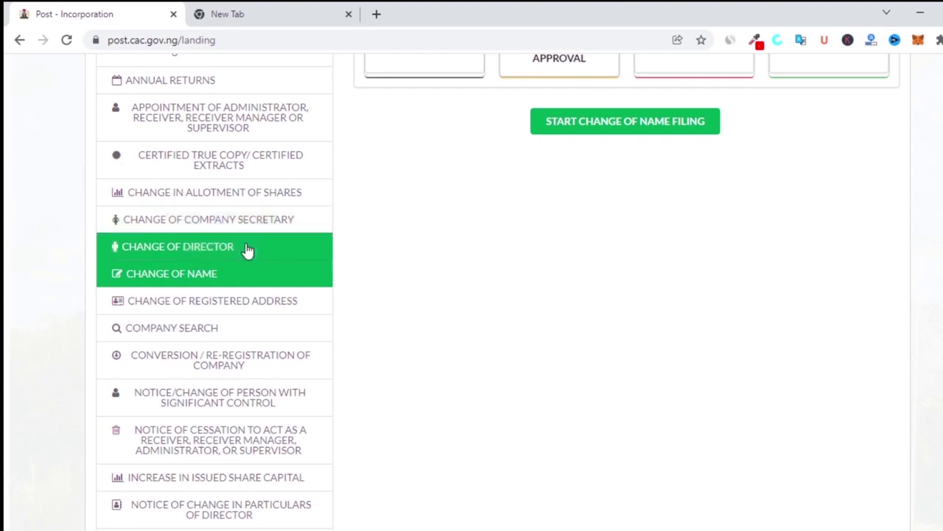
left_click(282, 305)
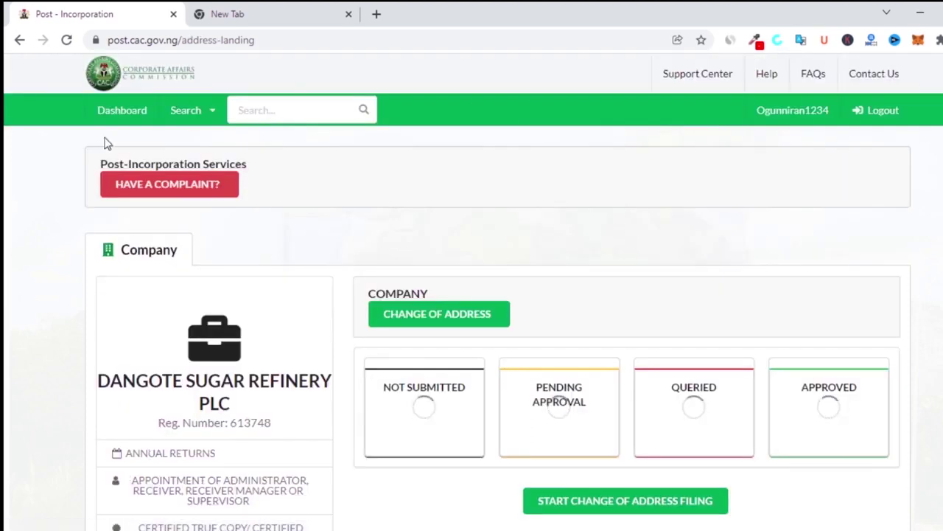
scroll(663, 235, "down", 3)
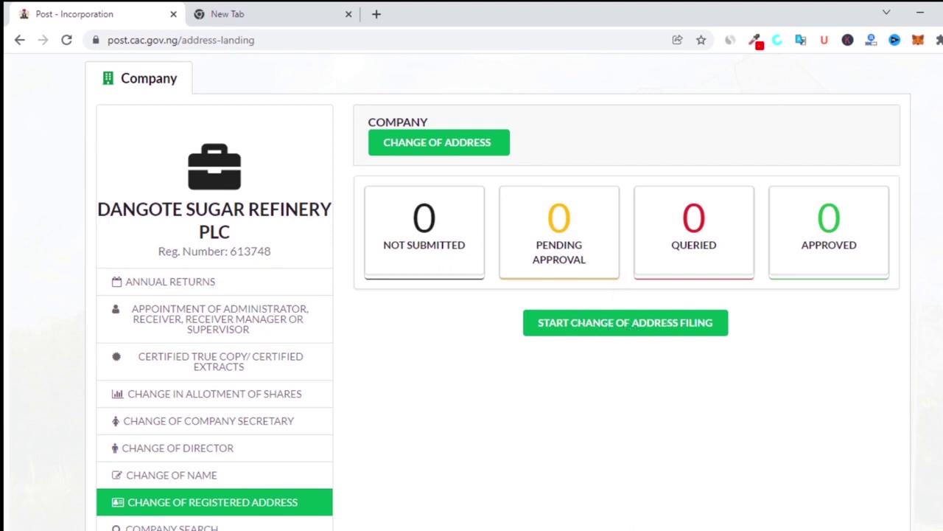
scroll(623, 322, "down", 3)
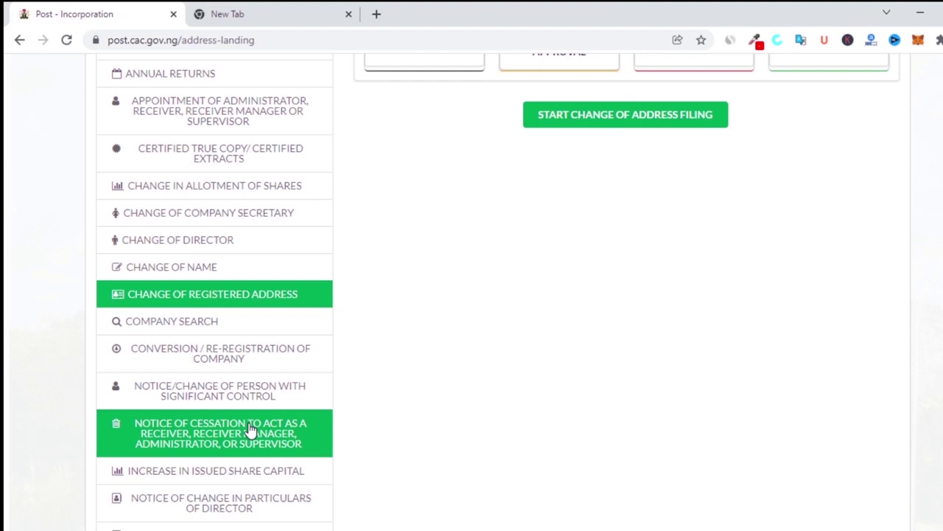
scroll(472, 295, "down", 2)
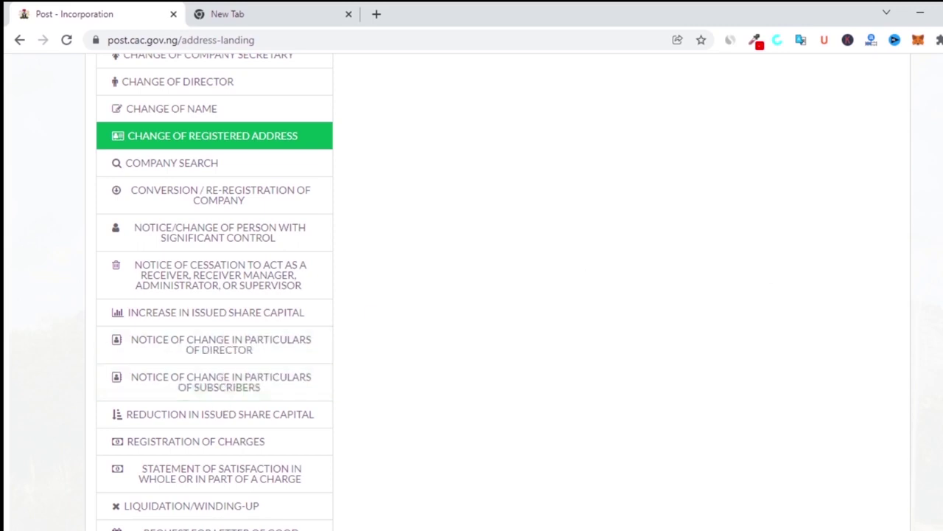
scroll(674, 354, "down", 2)
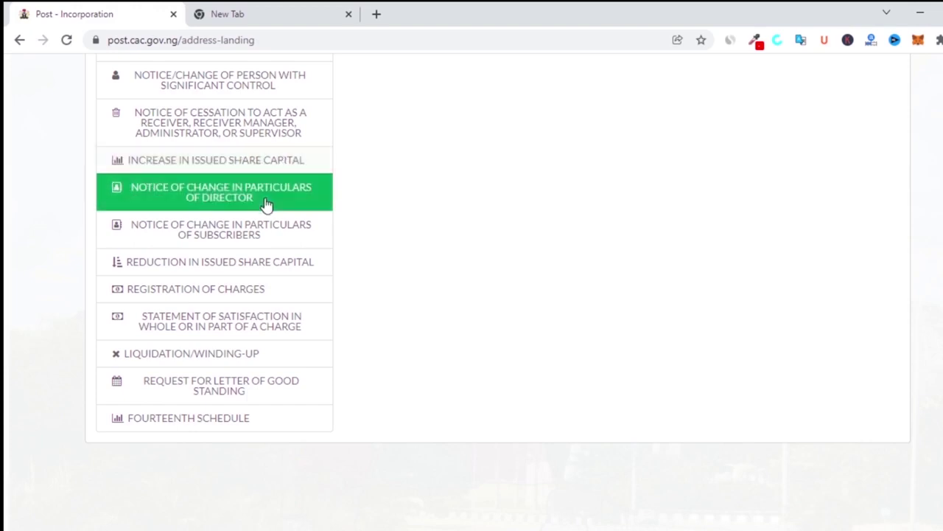
scroll(497, 295, "up", 10)
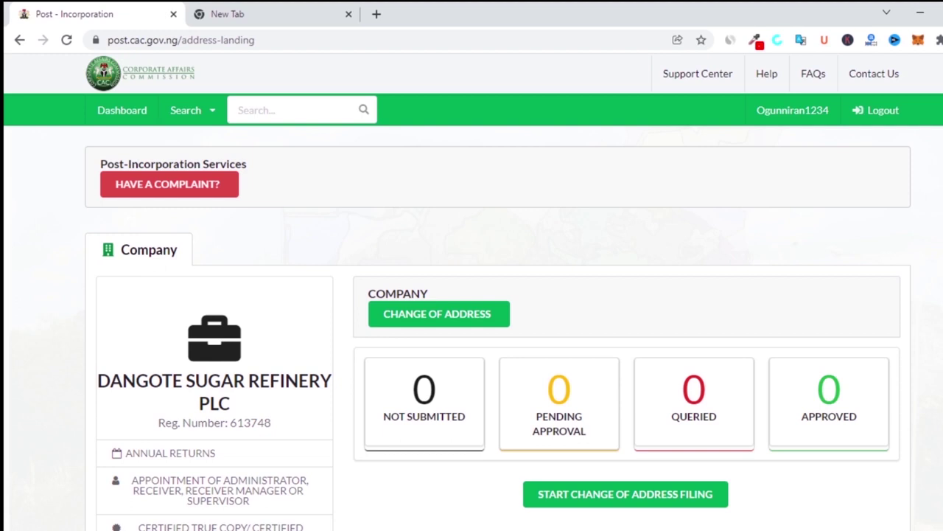
scroll(498, 295, "down", 10)
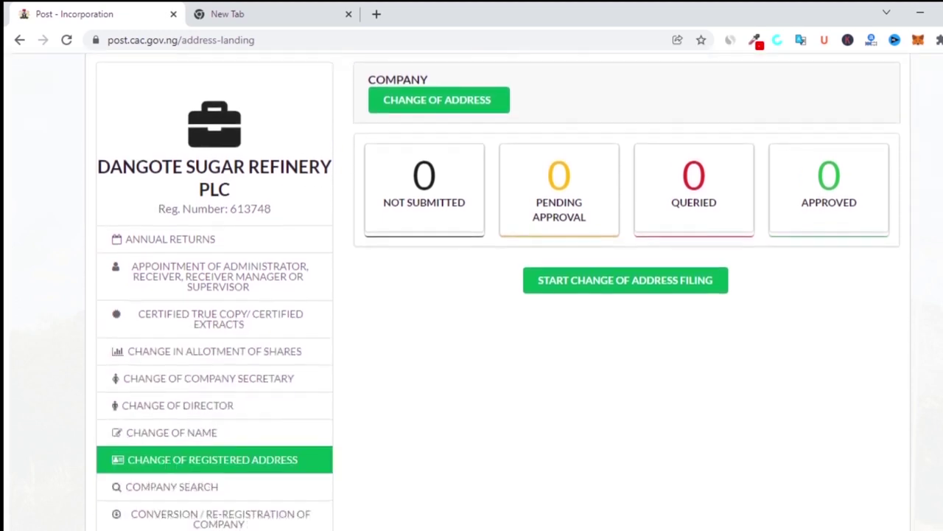
scroll(497, 295, "up", 2)
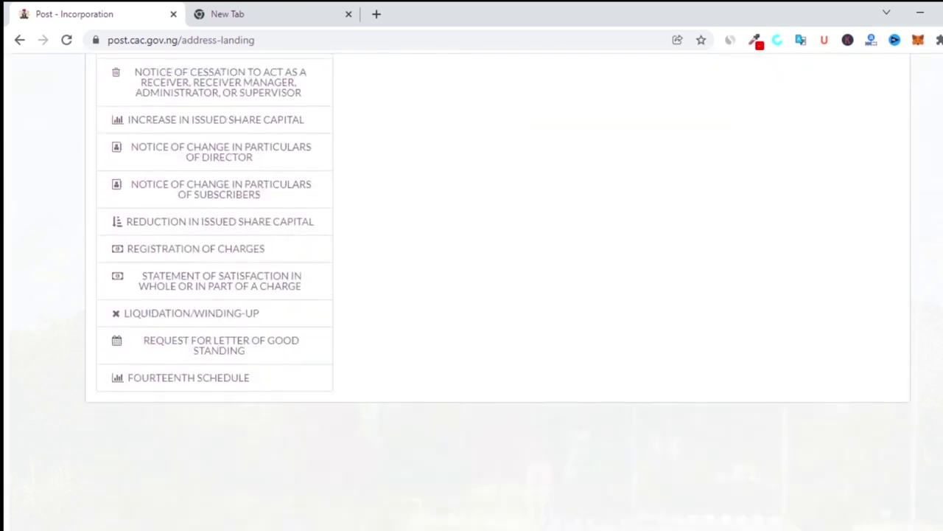
scroll(498, 294, "up", 1)
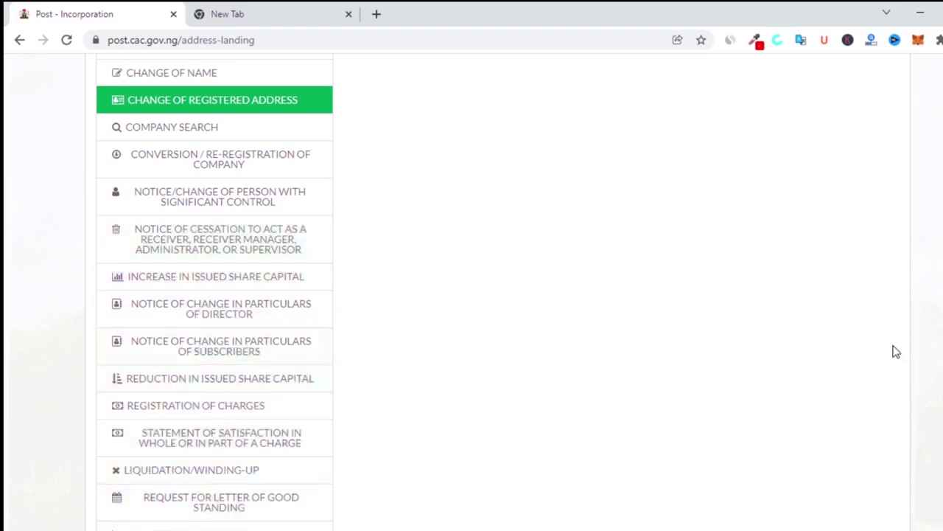
scroll(893, 352, "down", 2)
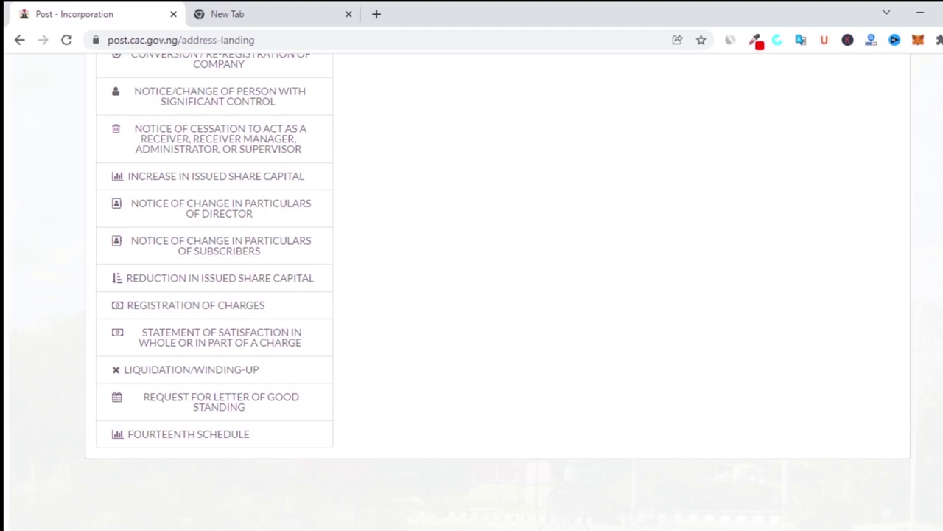
scroll(215, 292, "up", 3)
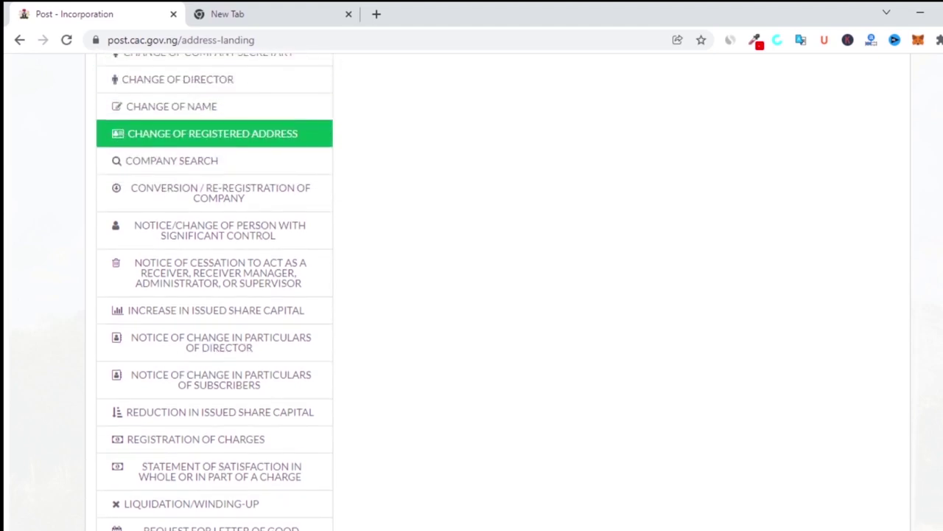
scroll(214, 292, "down", 3)
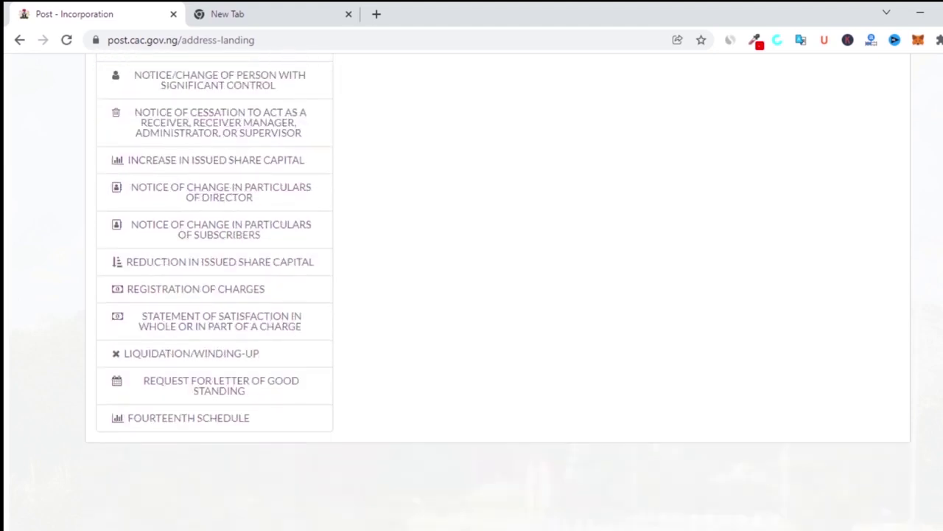
scroll(215, 292, "up", 10)
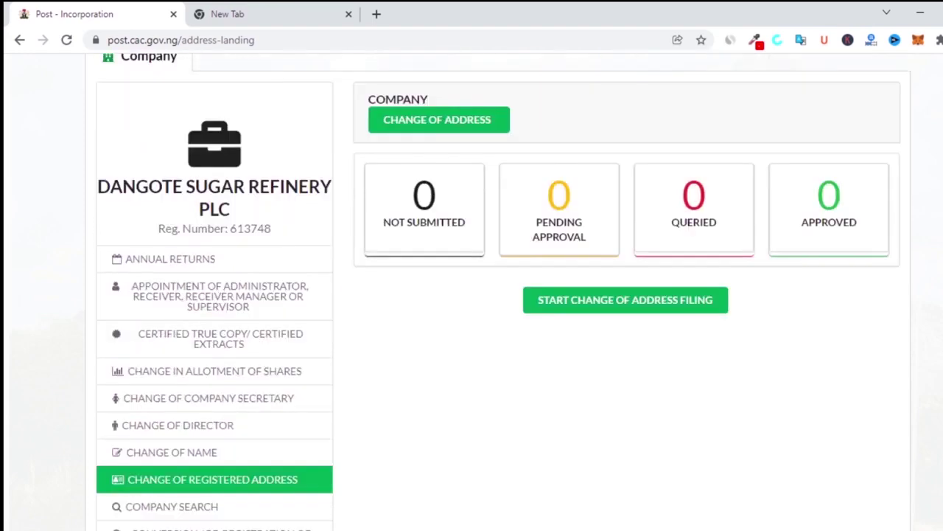
scroll(498, 292, "up", 1)
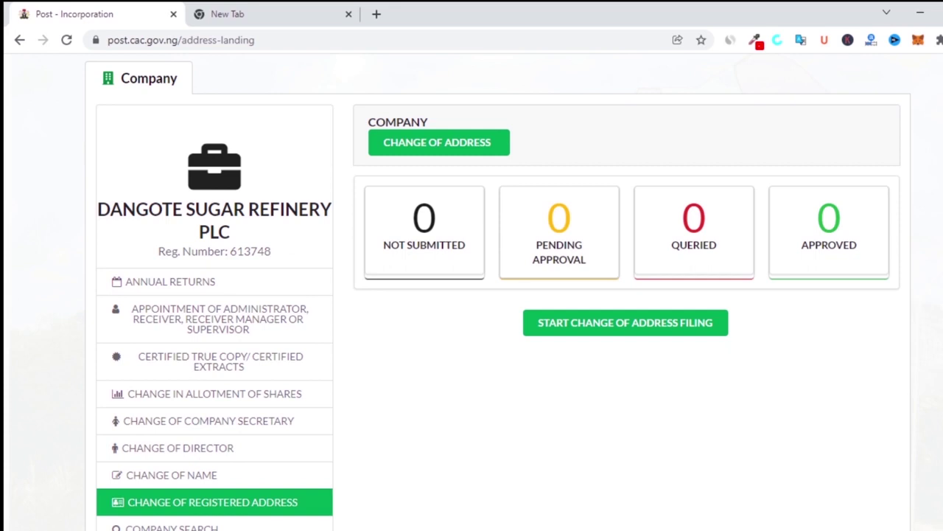
scroll(472, 292, "down", 10)
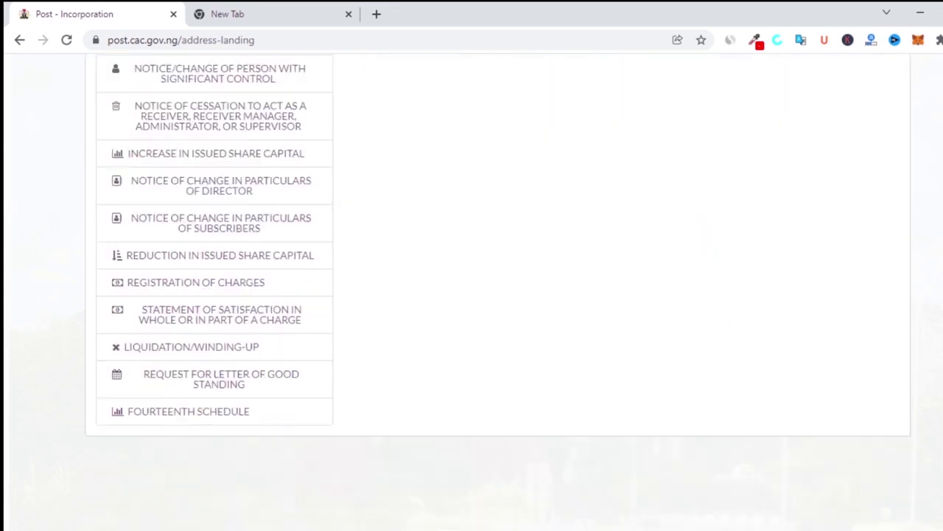